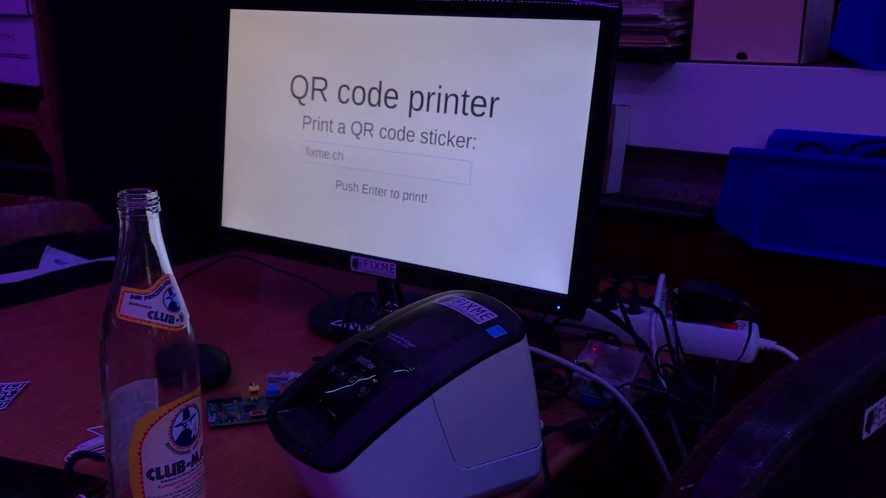
key("Return")
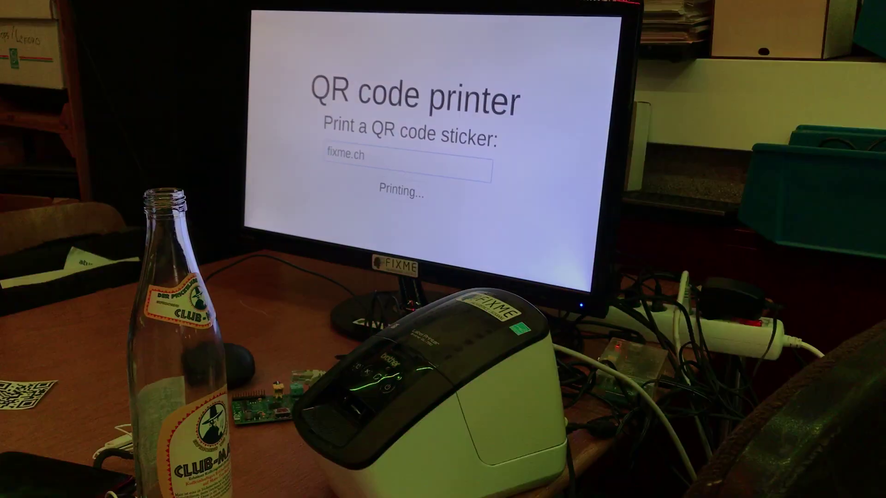